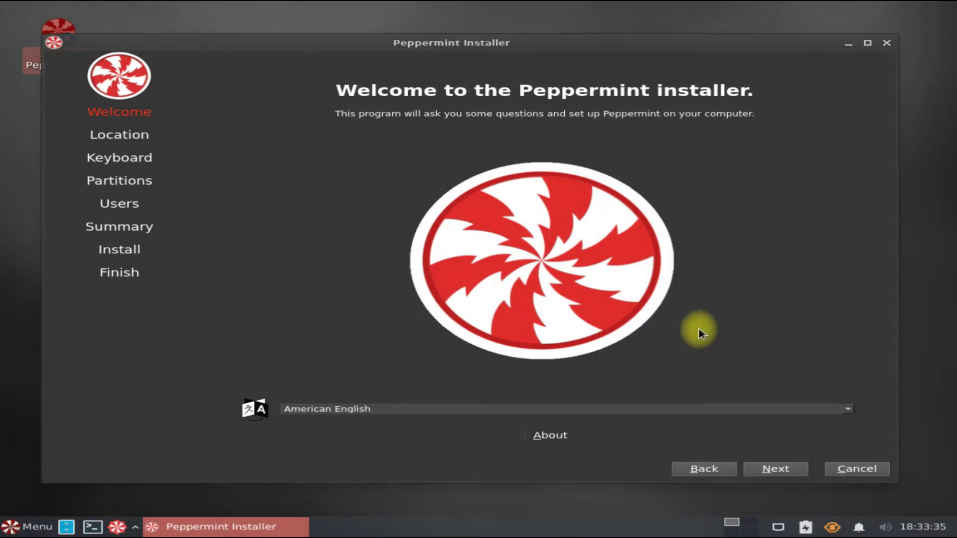
Set the location to America/Cambridge Bay, then advance through the Location and Keyboard pages to Partitions
{"action": "left_click", "coordinate": [772, 471]}
{"action": "left_click", "coordinate": [348, 109]}
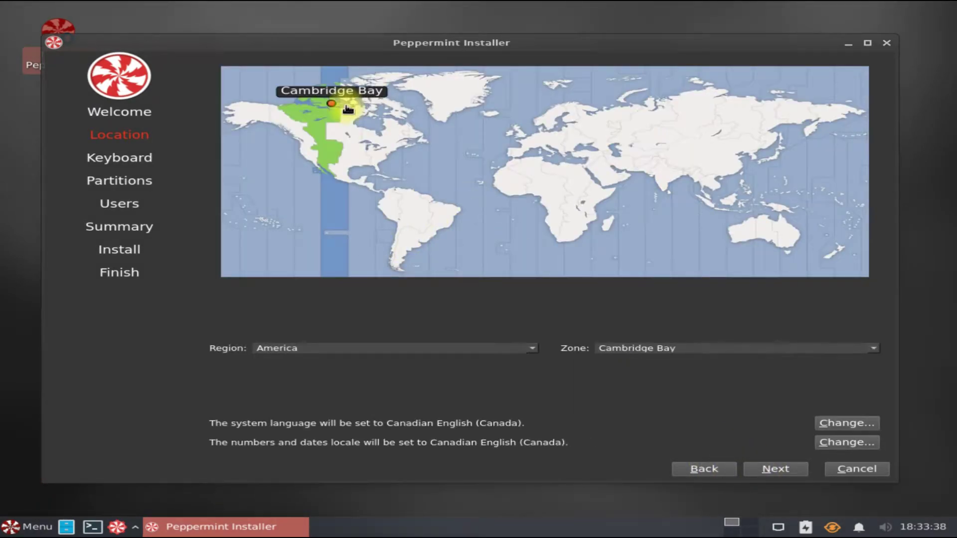
{"action": "left_click", "coordinate": [797, 470]}
{"action": "left_click", "coordinate": [796, 471]}
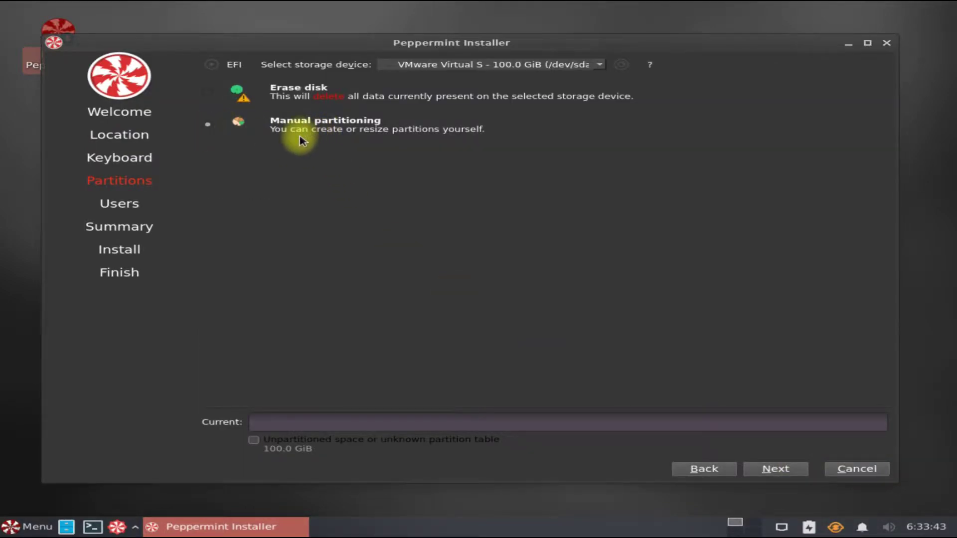
Choose manual partitioning and keep /dev/sda as the storage device
{"action": "left_click", "coordinate": [772, 472]}
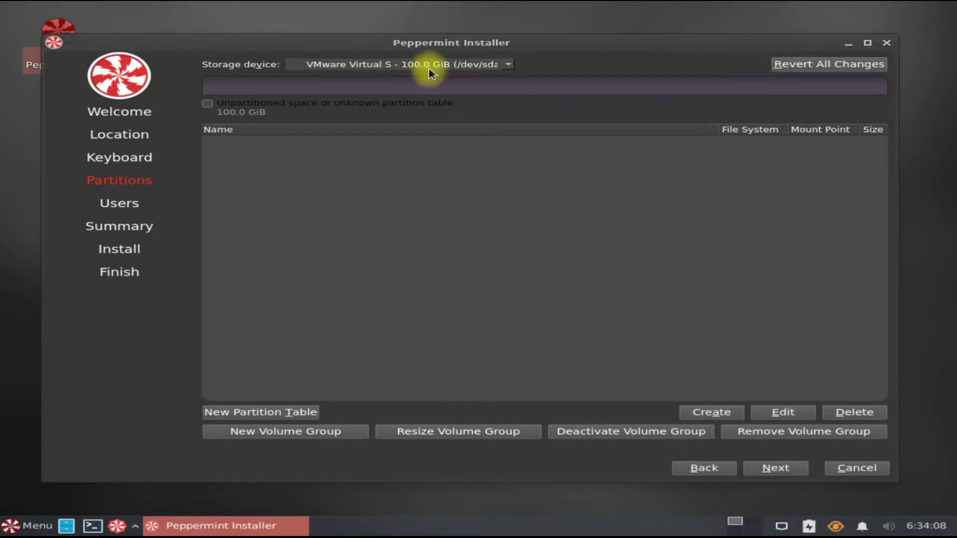
{"action": "left_click", "coordinate": [428, 70]}
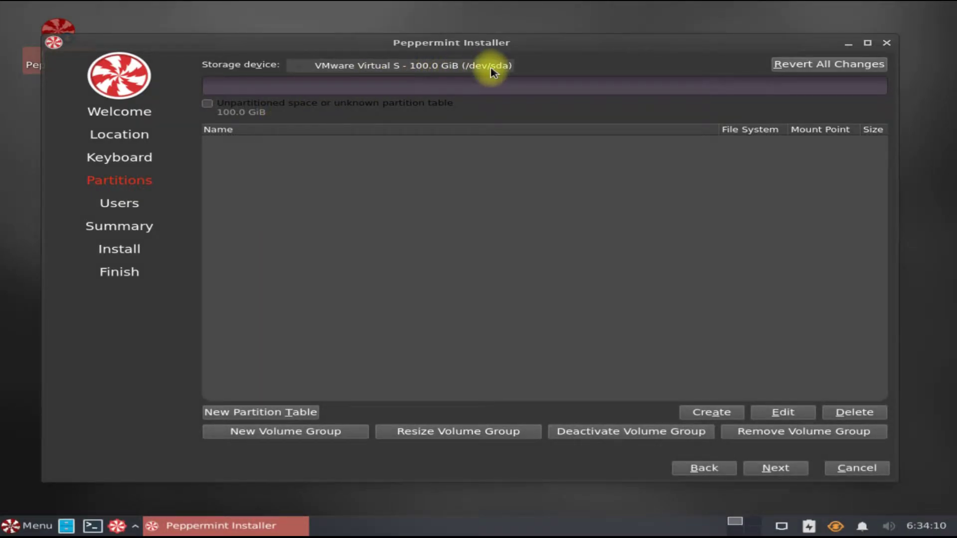
{"action": "left_click", "coordinate": [531, 238]}
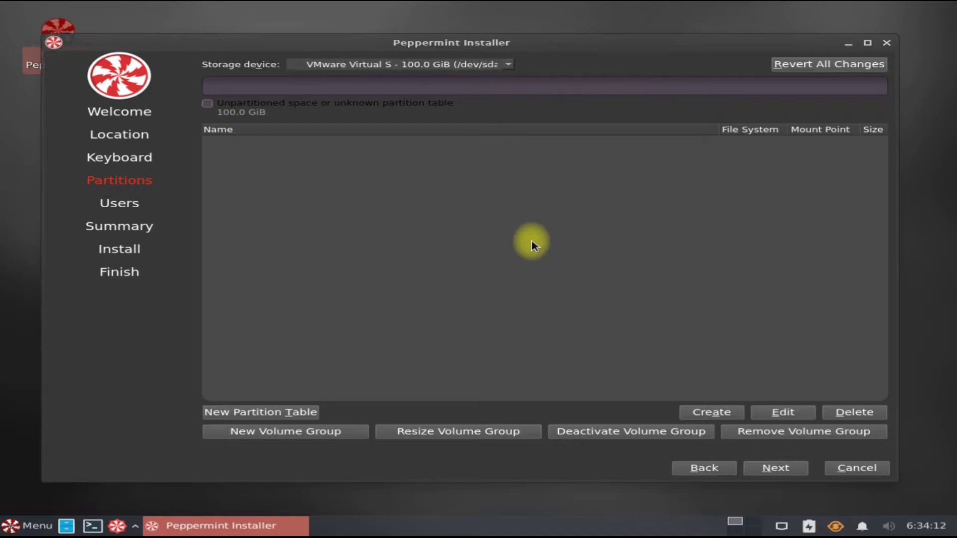
Create a GUID (GPT) partition table on /dev/sda and select the 100.0 GiB free space
{"action": "left_click", "coordinate": [275, 420]}
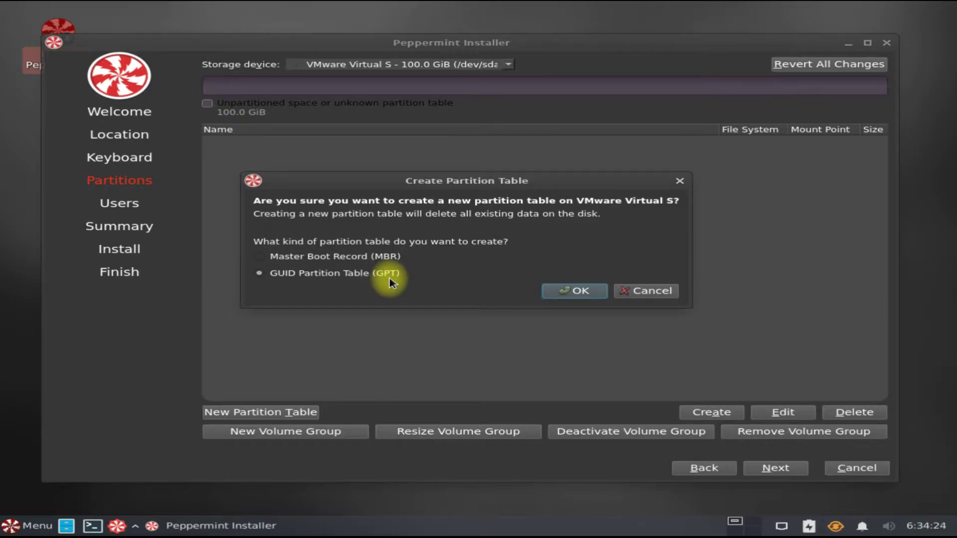
{"action": "left_click", "coordinate": [567, 294]}
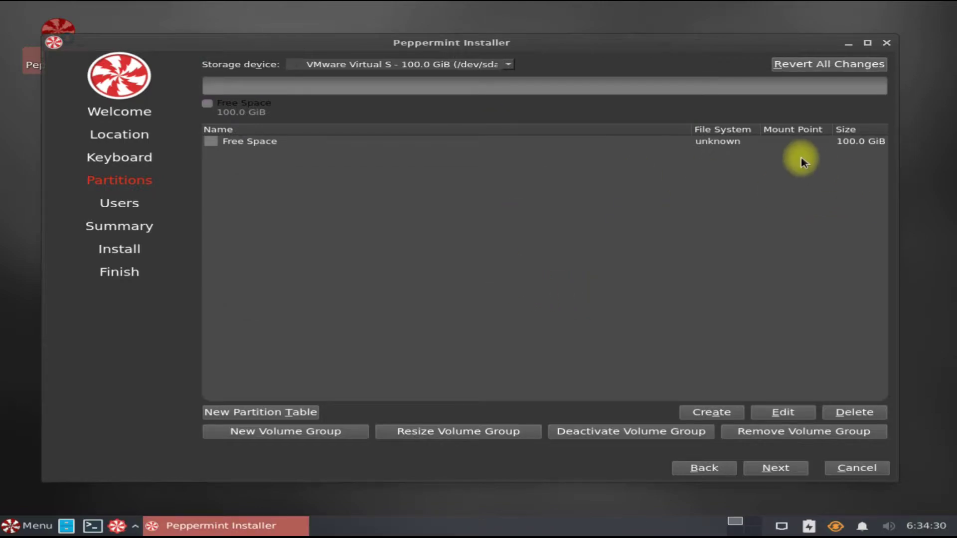
{"action": "left_click", "coordinate": [762, 144]}
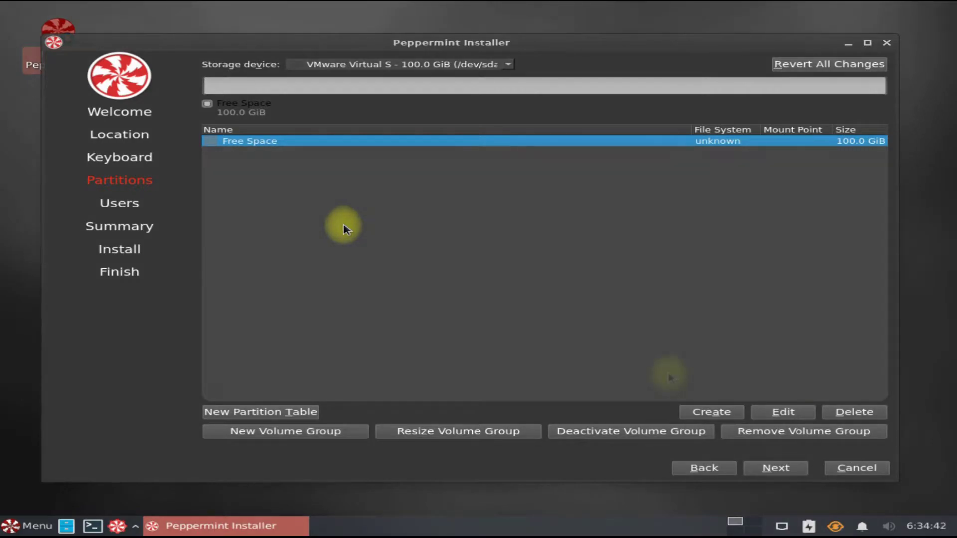
Create a 300 MiB fat32 partition mounted at /boot/efi with the boot flag
{"action": "left_click", "coordinate": [711, 412]}
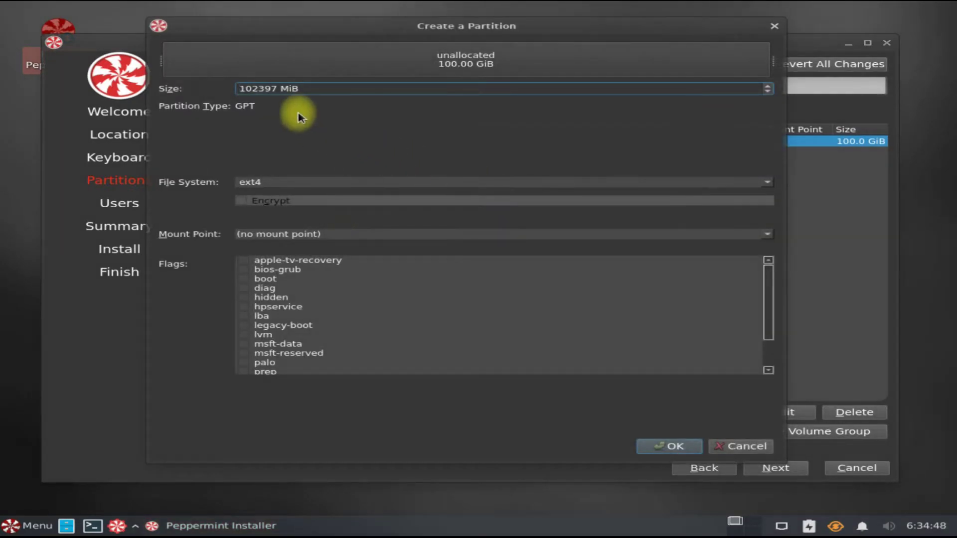
{"action": "left_click_drag", "start_coordinate": [299, 90], "coordinate": [228, 92]}
{"action": "type", "text": "300"}
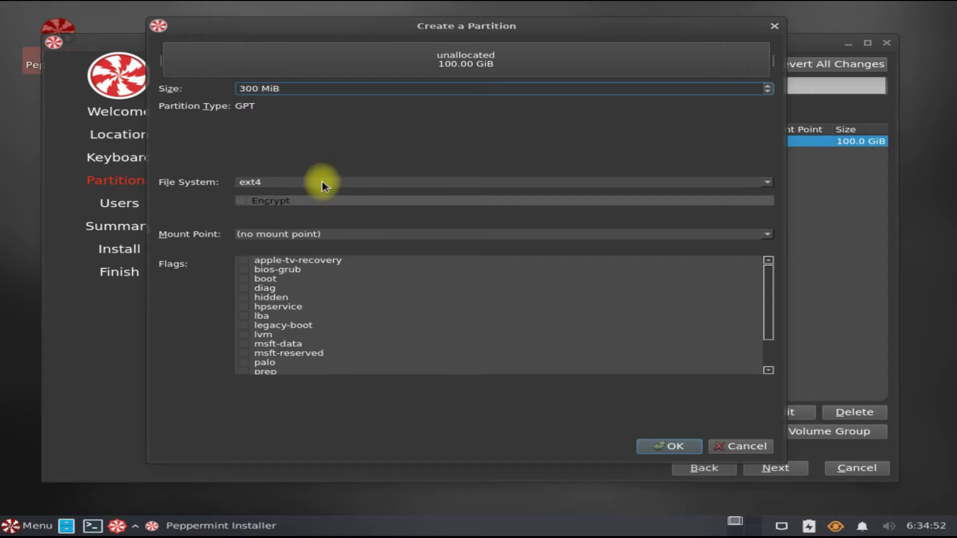
{"action": "left_click", "coordinate": [321, 186]}
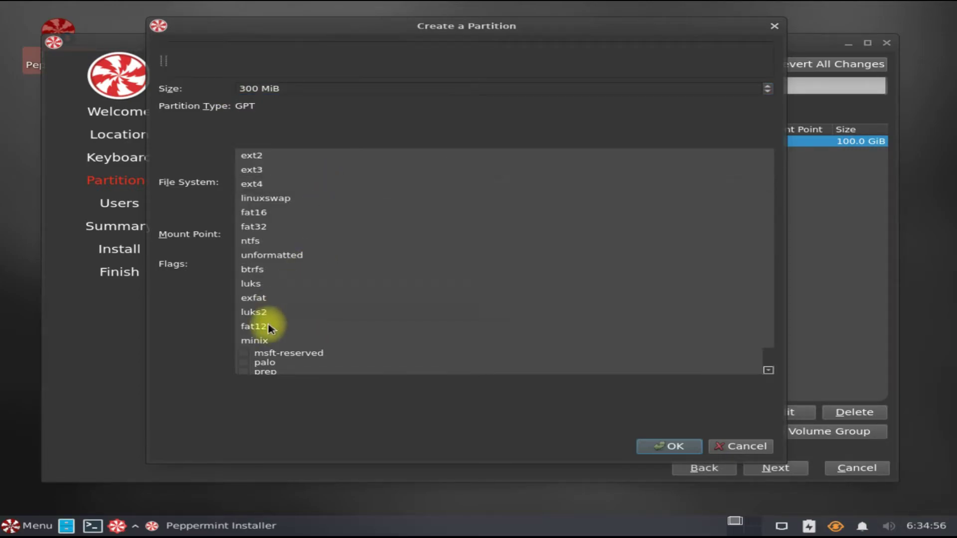
{"action": "left_click", "coordinate": [278, 227]}
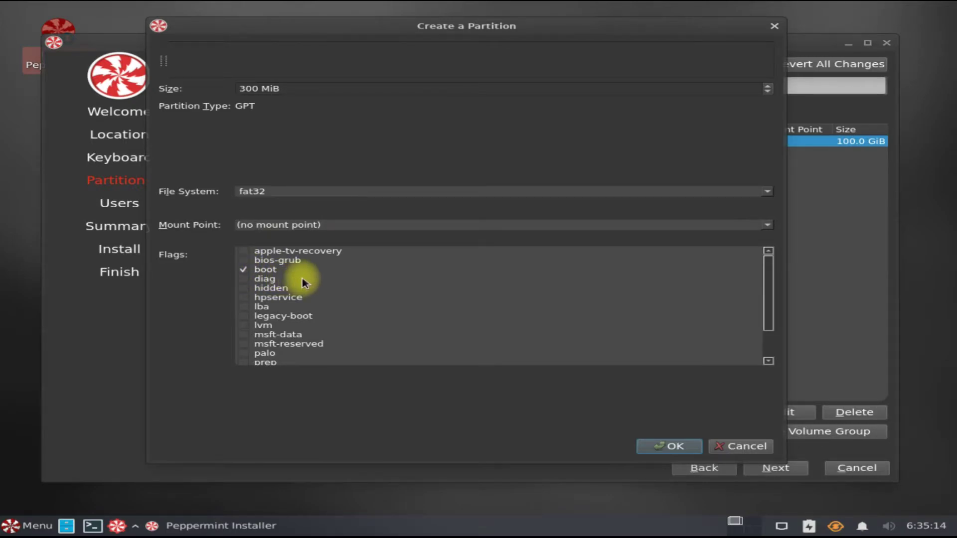
{"action": "left_click", "coordinate": [772, 223]}
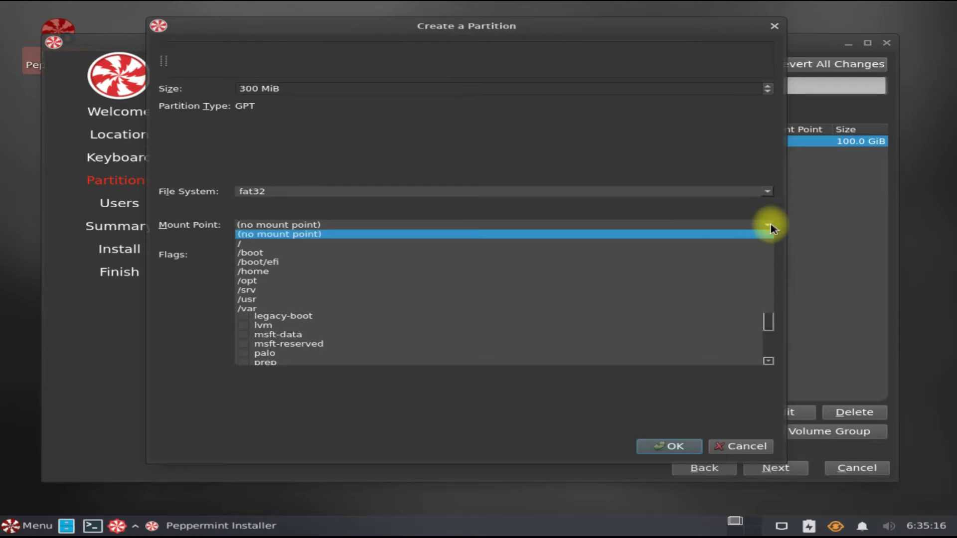
{"action": "left_click", "coordinate": [298, 263]}
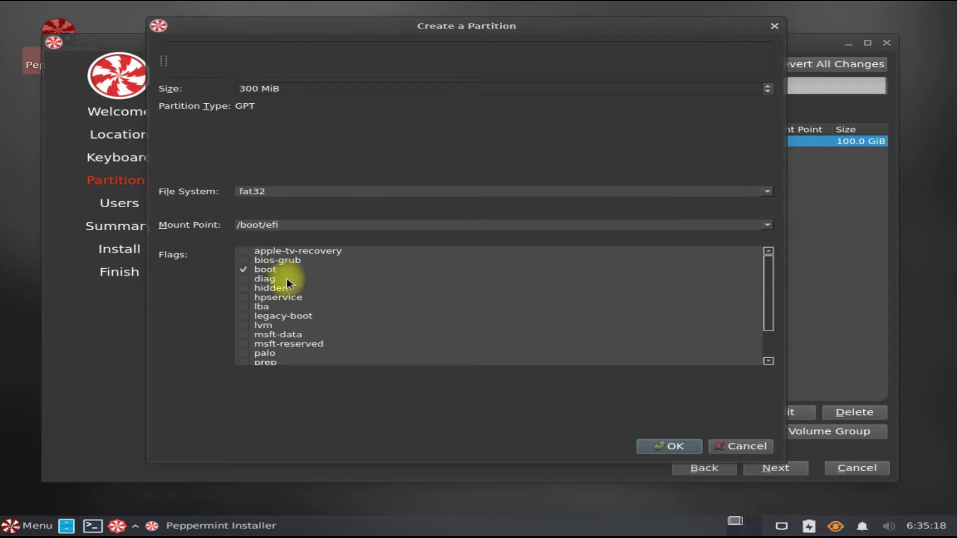
{"action": "left_click", "coordinate": [668, 446]}
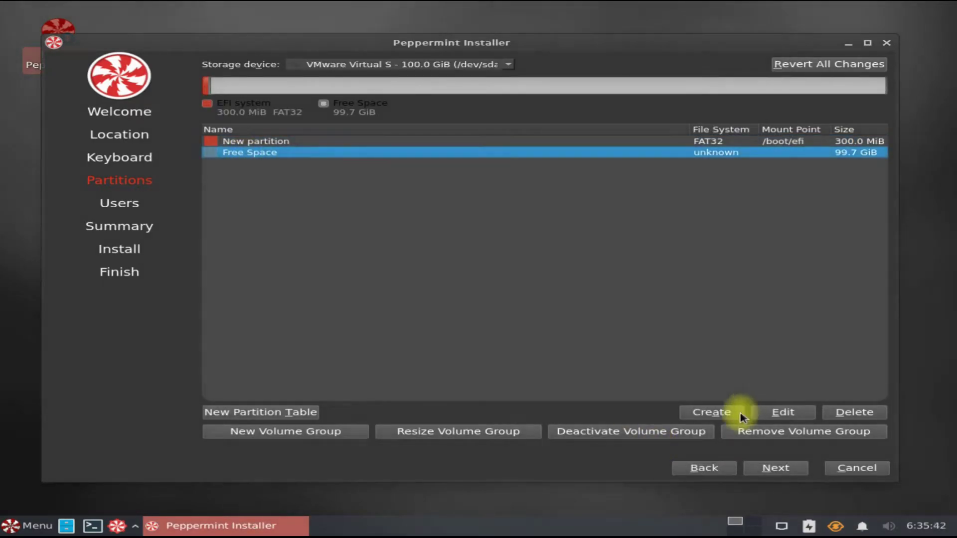
Create an 8192 MiB linuxswap partition marked with the swap flag
{"action": "left_click", "coordinate": [711, 413]}
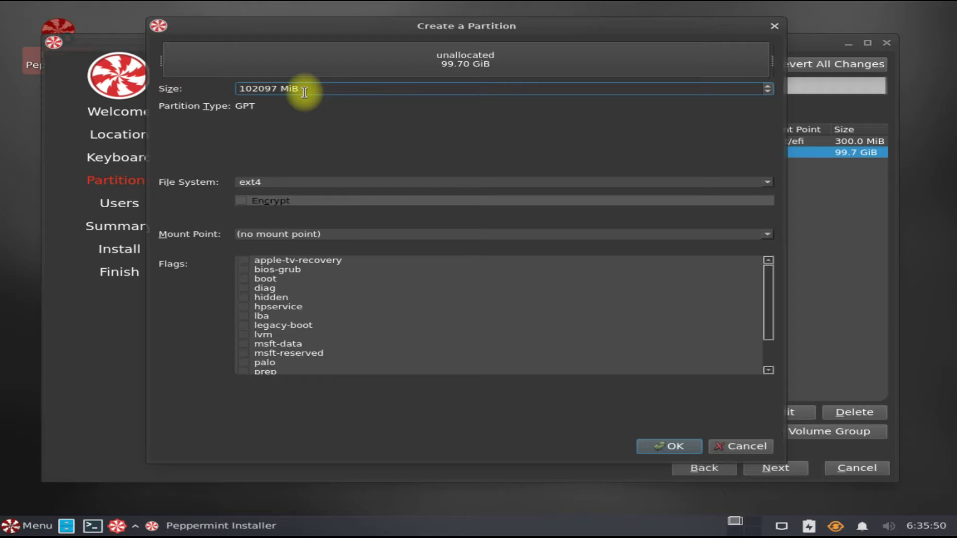
{"action": "double_click", "coordinate": [269, 89]}
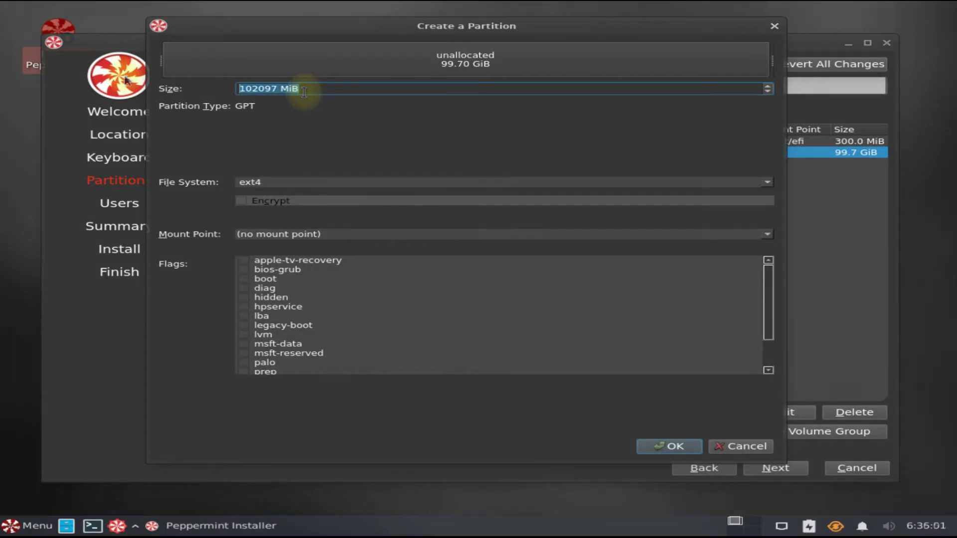
{"action": "type", "text": "8192"}
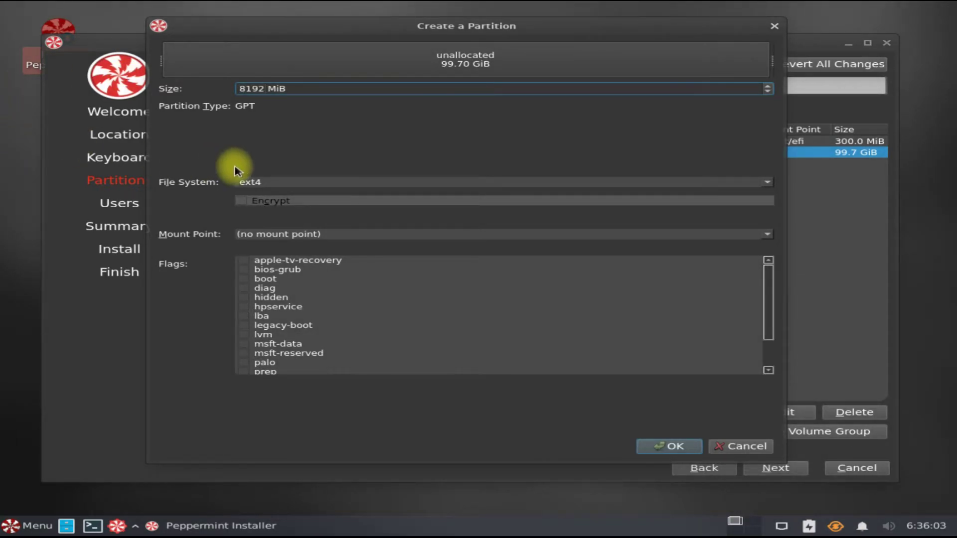
{"action": "left_click", "coordinate": [251, 183]}
{"action": "left_click", "coordinate": [273, 198]}
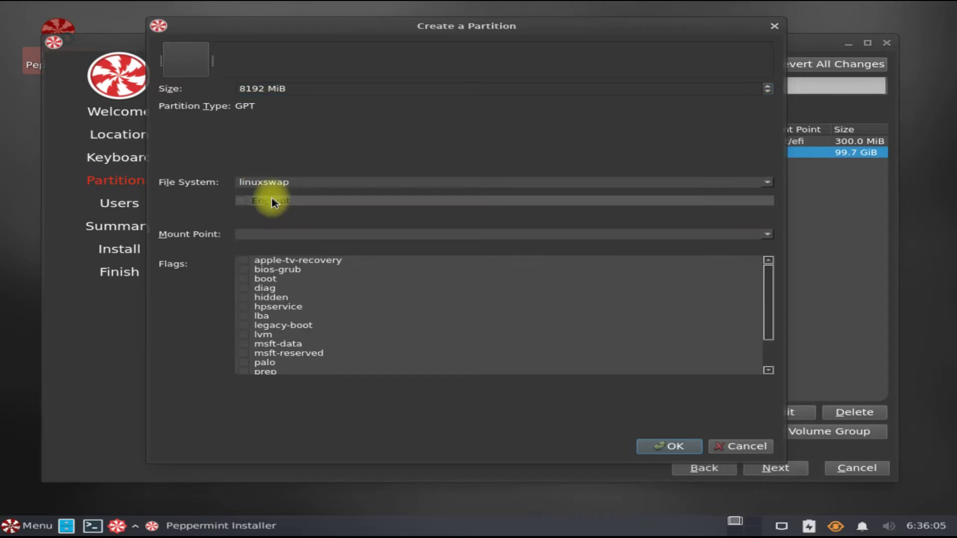
{"action": "scroll", "coordinate": [281, 288], "scroll_direction": "down", "scroll_amount": 2}
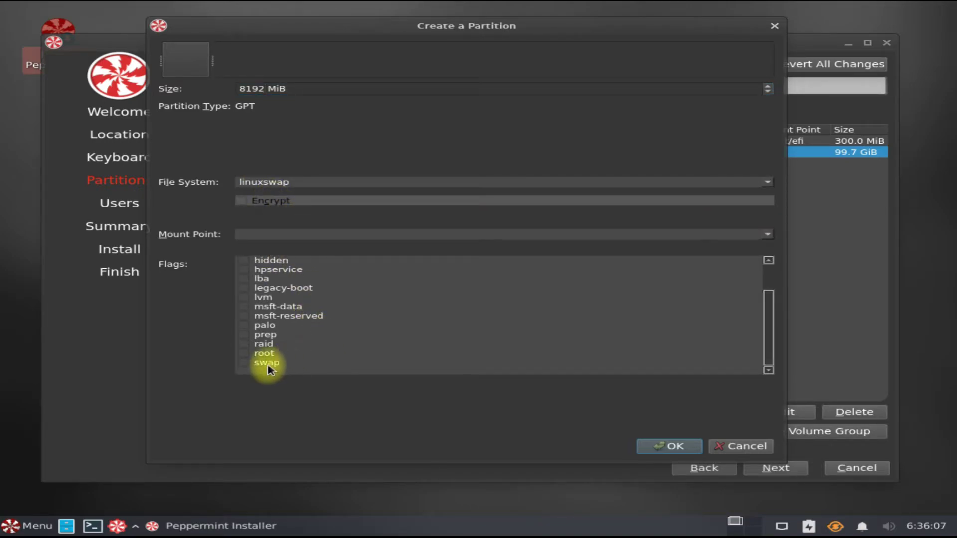
{"action": "left_click", "coordinate": [245, 362]}
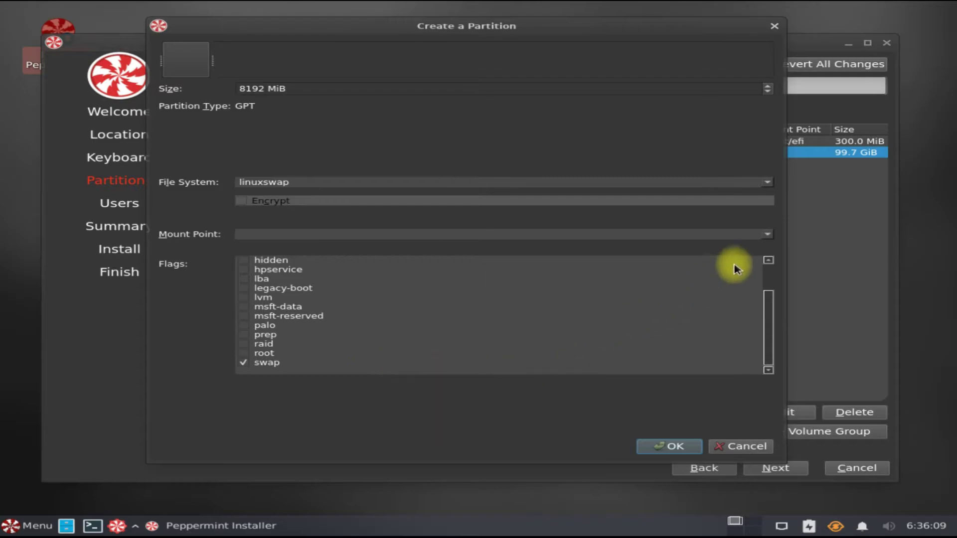
{"action": "left_click", "coordinate": [668, 446]}
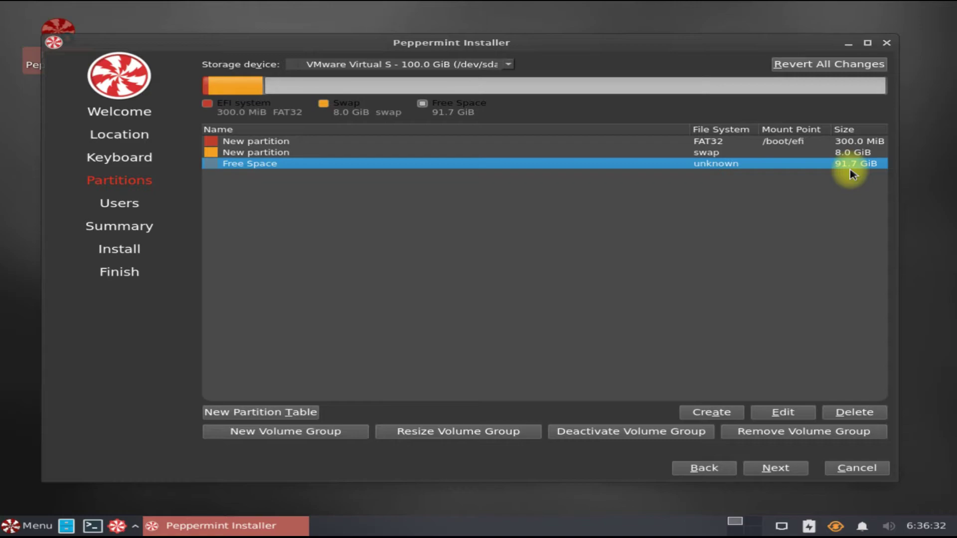
Create a 40960 MiB ext4 partition mounted at / with the root flag set
{"action": "left_click", "coordinate": [695, 412]}
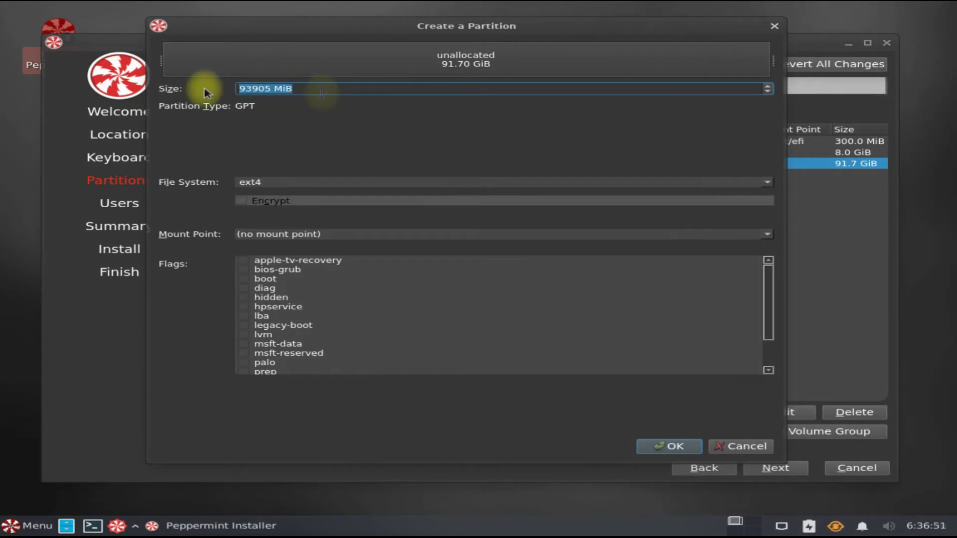
{"action": "type", "text": "4096"}
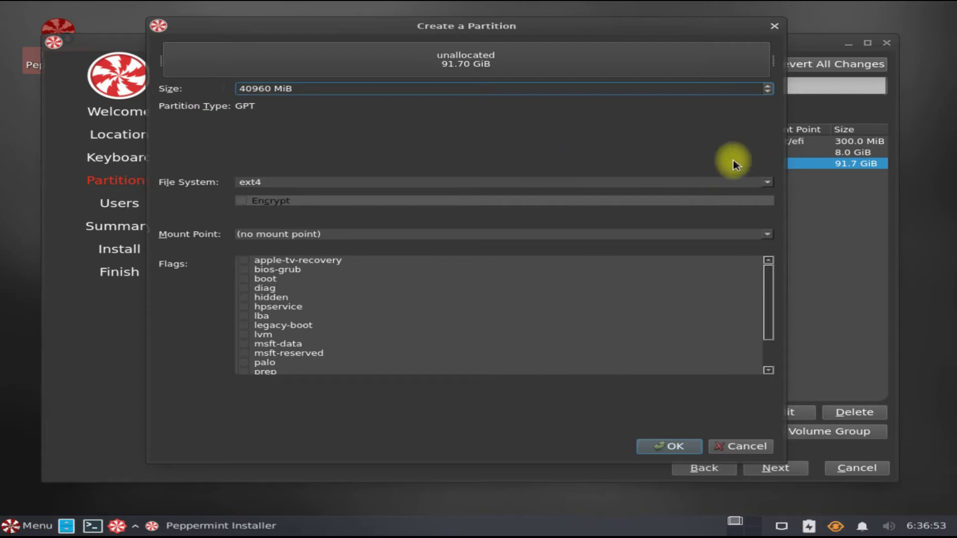
{"action": "left_click", "coordinate": [744, 183]}
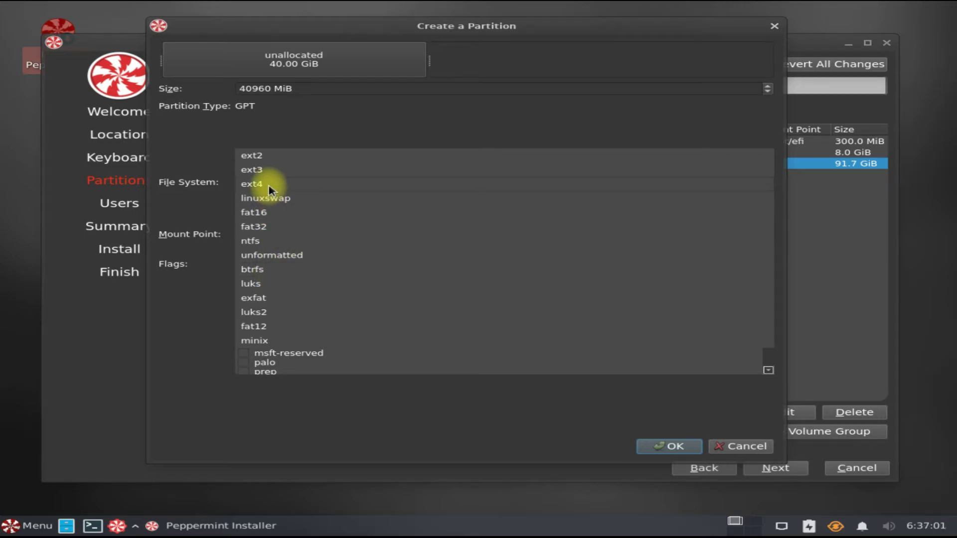
{"action": "left_click", "coordinate": [299, 185]}
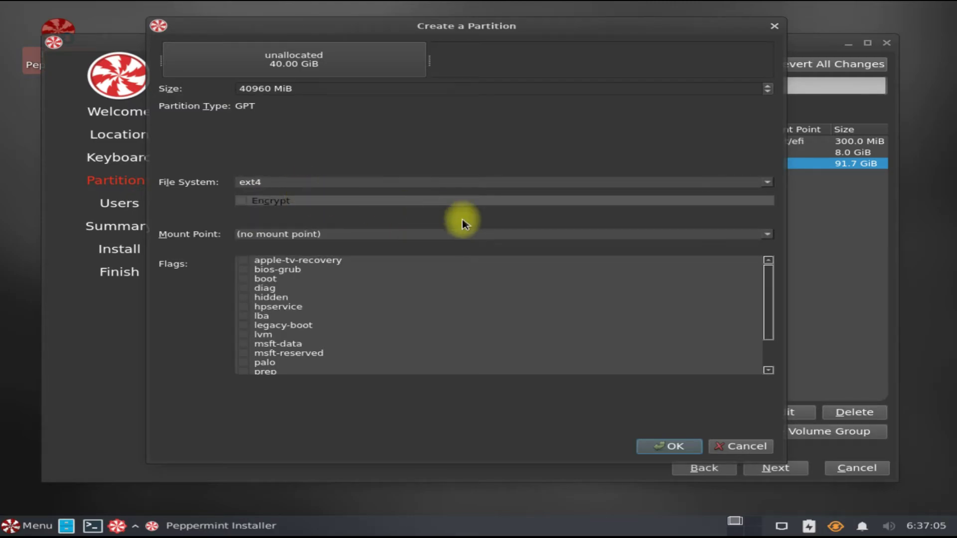
{"action": "left_click", "coordinate": [767, 235]}
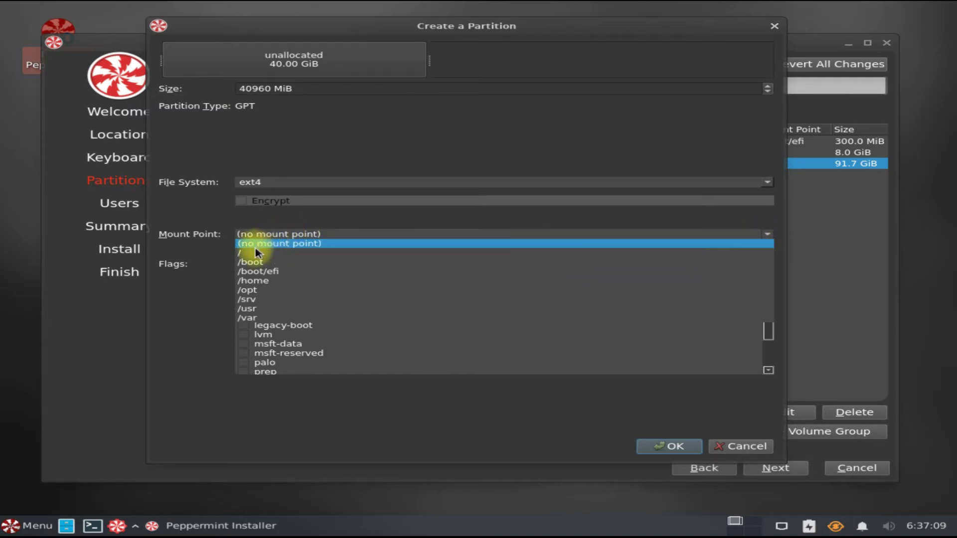
{"action": "left_click", "coordinate": [270, 252]}
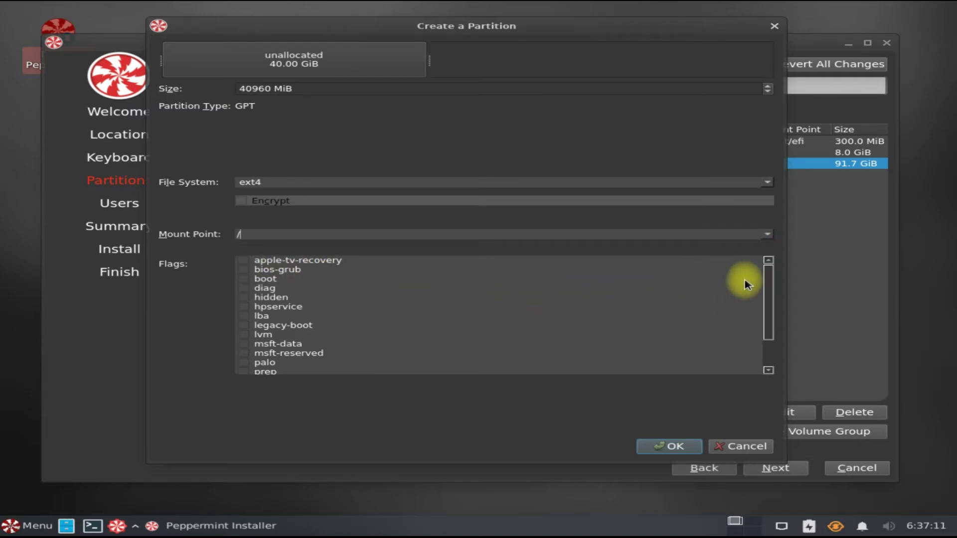
{"action": "left_click_drag", "start_coordinate": [762, 287], "coordinate": [770, 316]}
{"action": "left_click", "coordinate": [261, 352]}
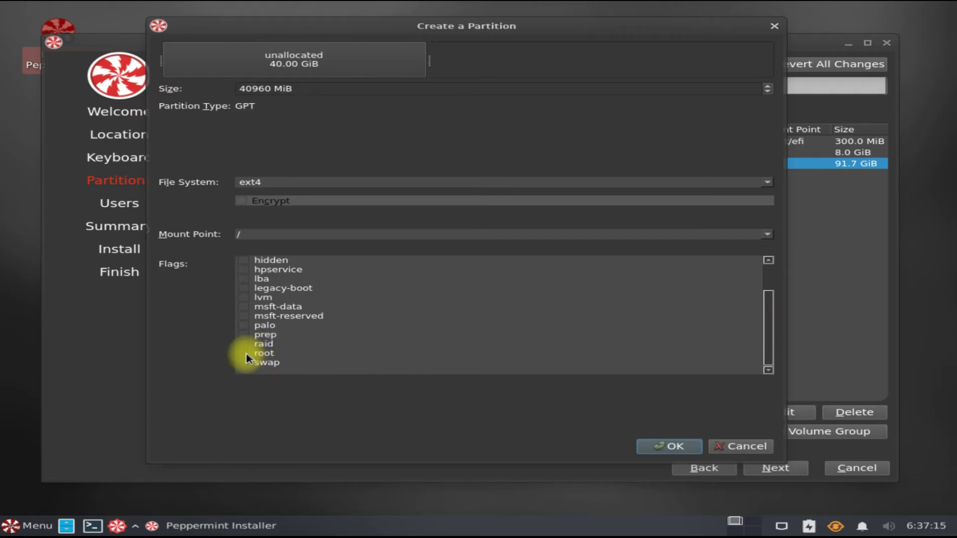
{"action": "left_click", "coordinate": [655, 443]}
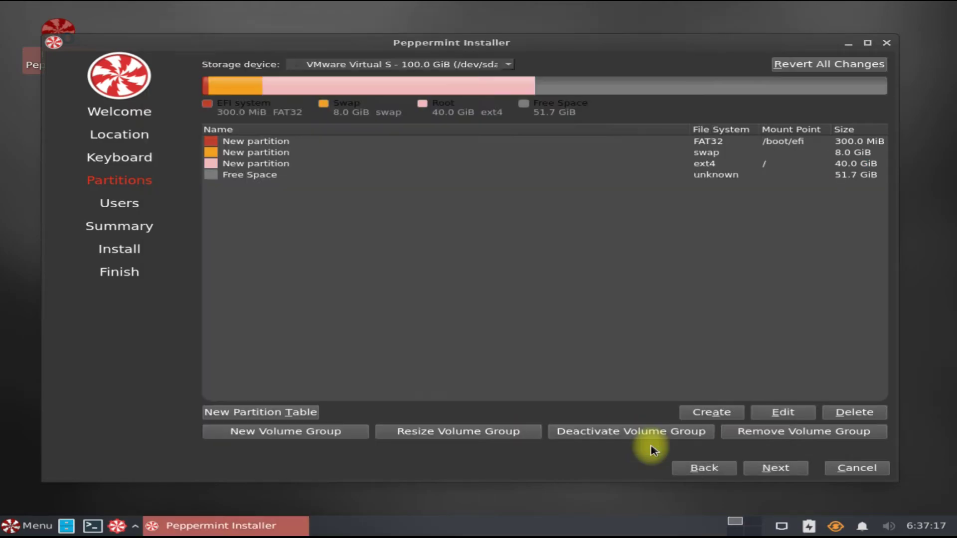
Create an ext4 partition mounted at /home filling the remaining 51.7 GiB
{"action": "left_click", "coordinate": [314, 175]}
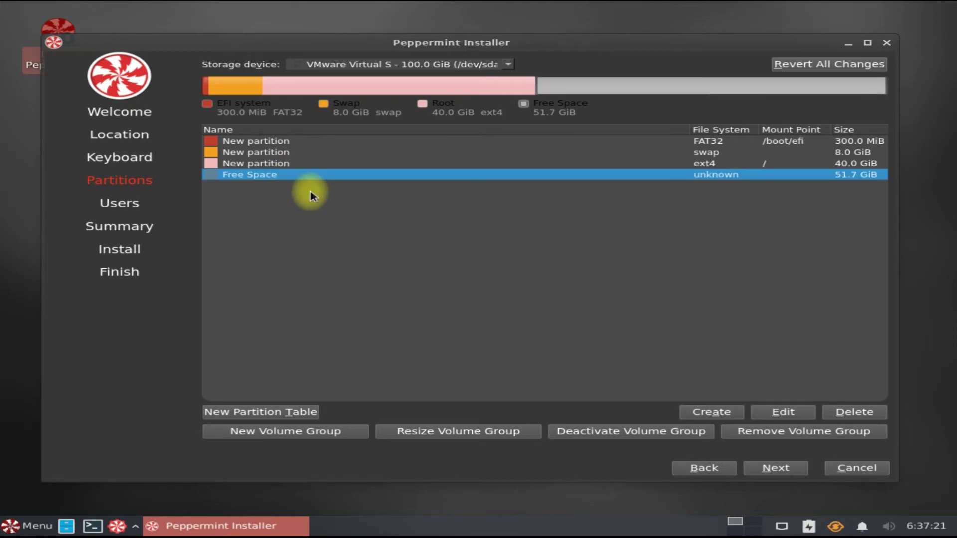
{"action": "left_click", "coordinate": [726, 413]}
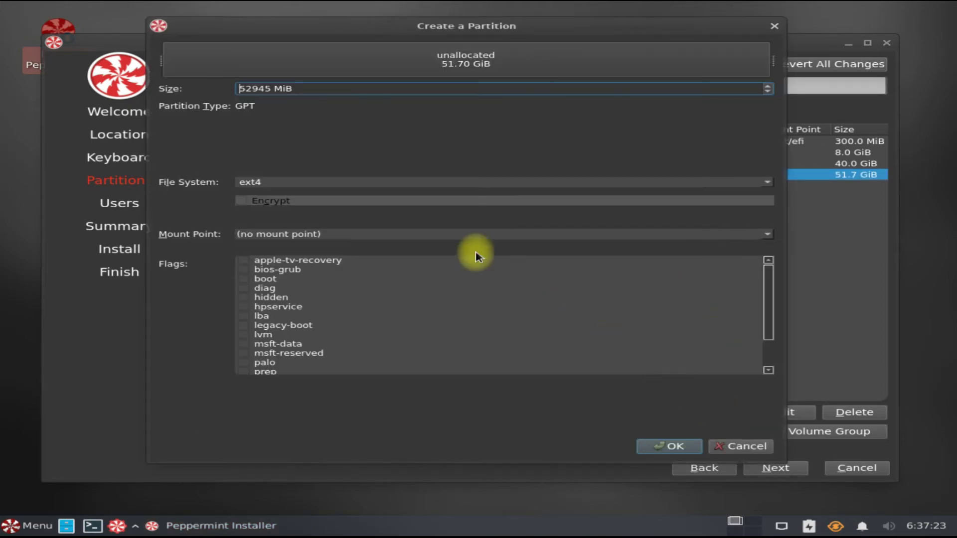
{"action": "left_click", "coordinate": [768, 183]}
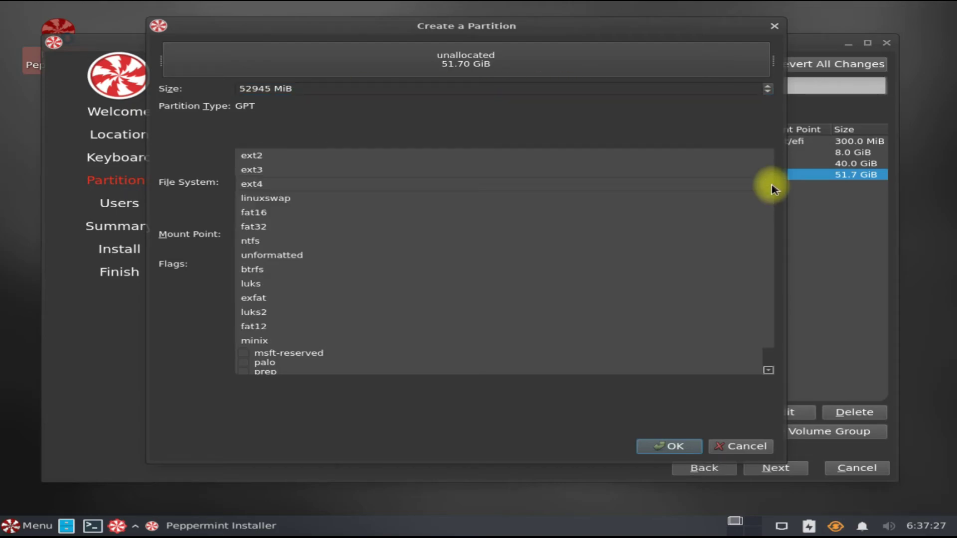
{"action": "left_click", "coordinate": [572, 183]}
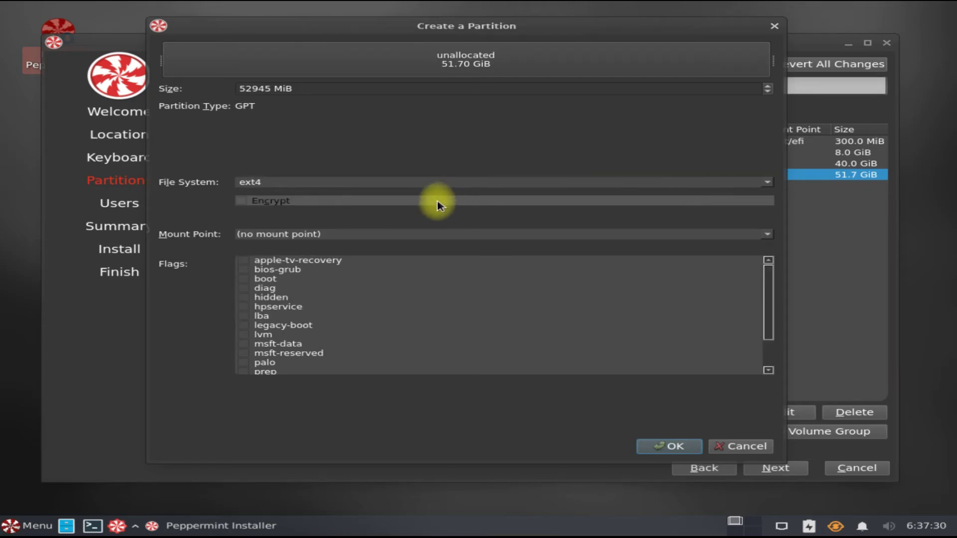
{"action": "left_click", "coordinate": [766, 236]}
{"action": "left_click", "coordinate": [260, 284]}
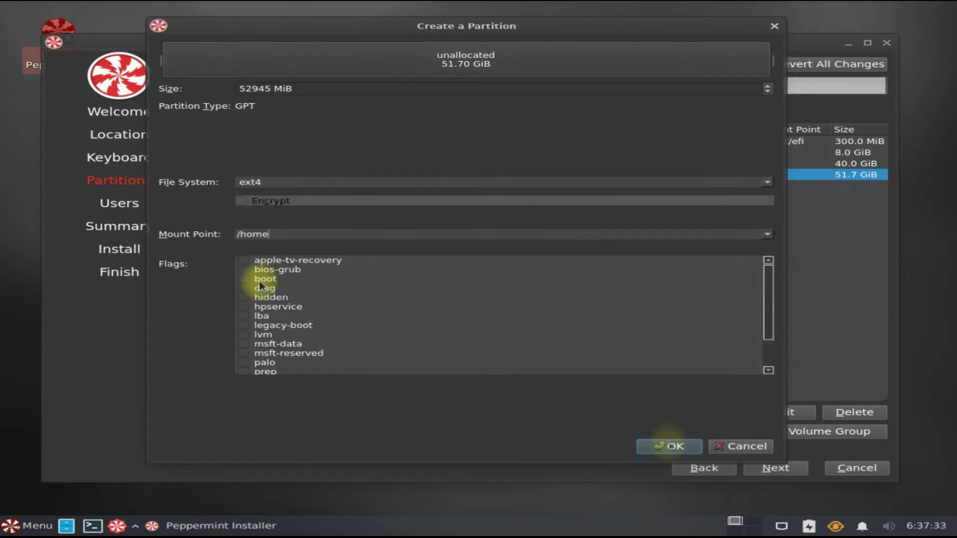
{"action": "left_click", "coordinate": [669, 446]}
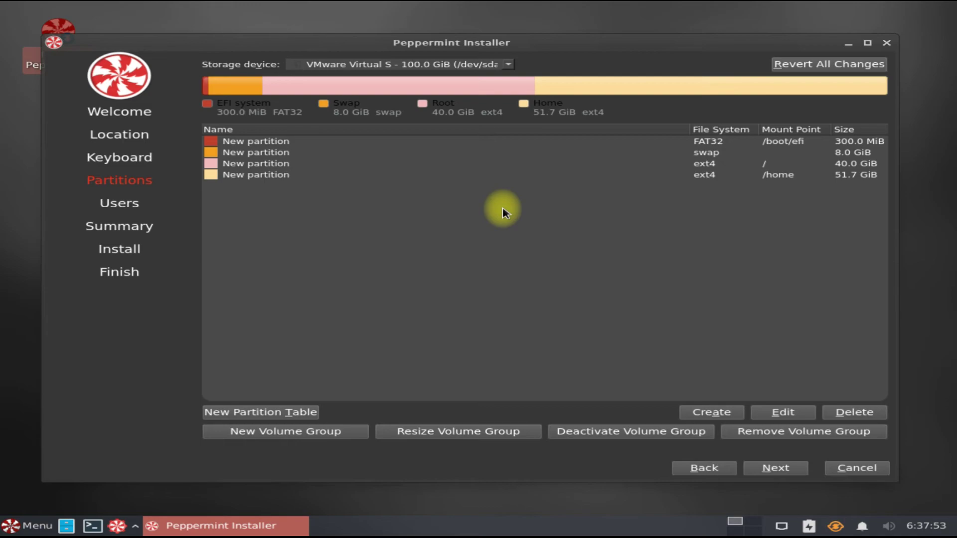
Accept the layout and user details, install Peppermint, then log in with the account password
{"action": "left_click", "coordinate": [772, 468]}
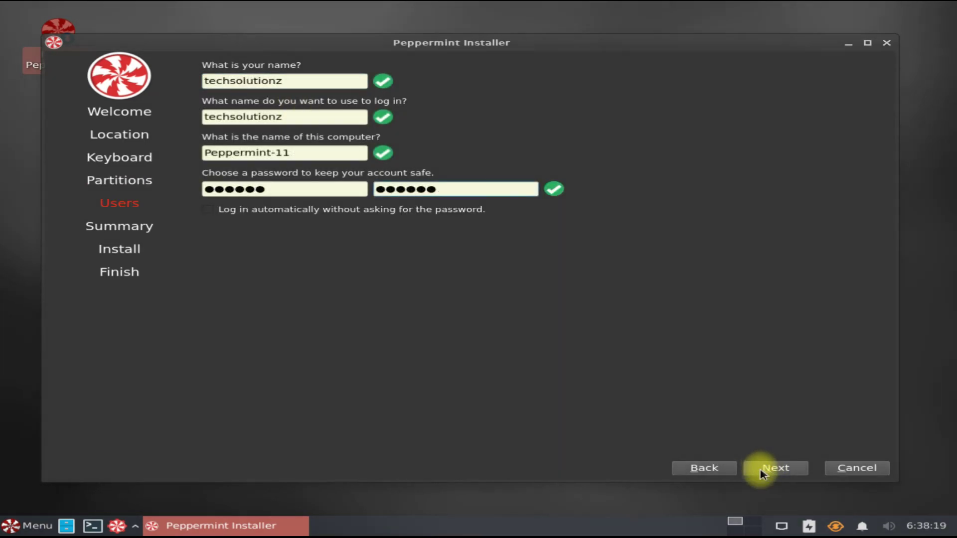
{"action": "left_click", "coordinate": [762, 471]}
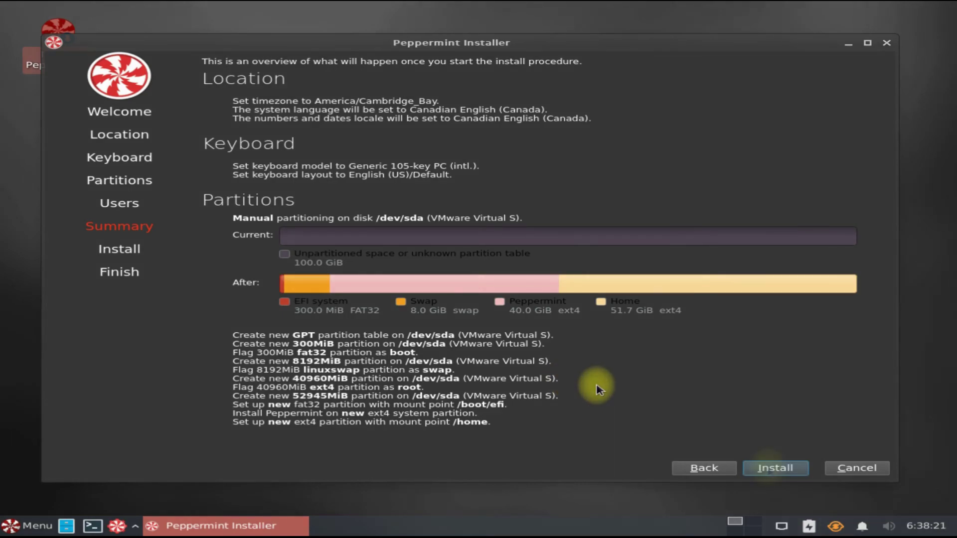
{"action": "left_click", "coordinate": [775, 468]}
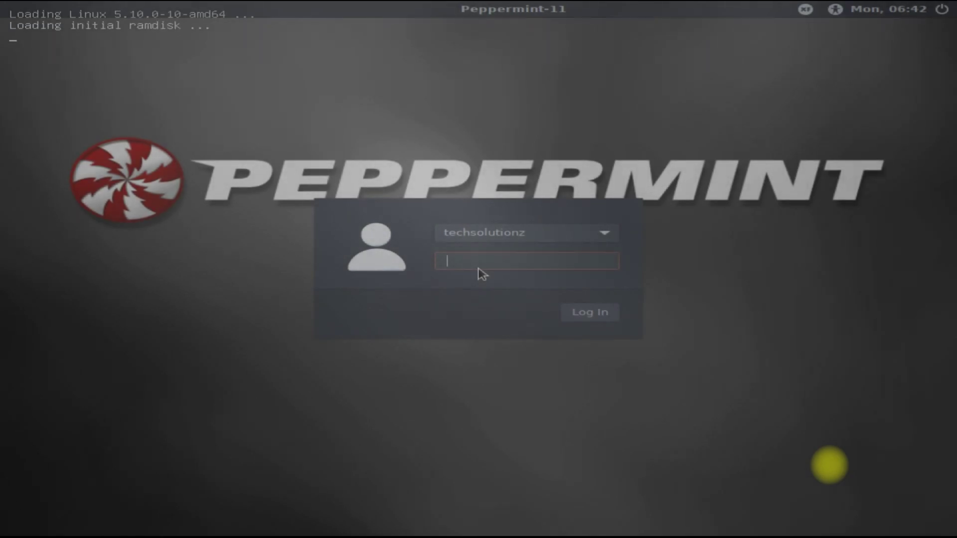
{"action": "type", "text": "•••"}
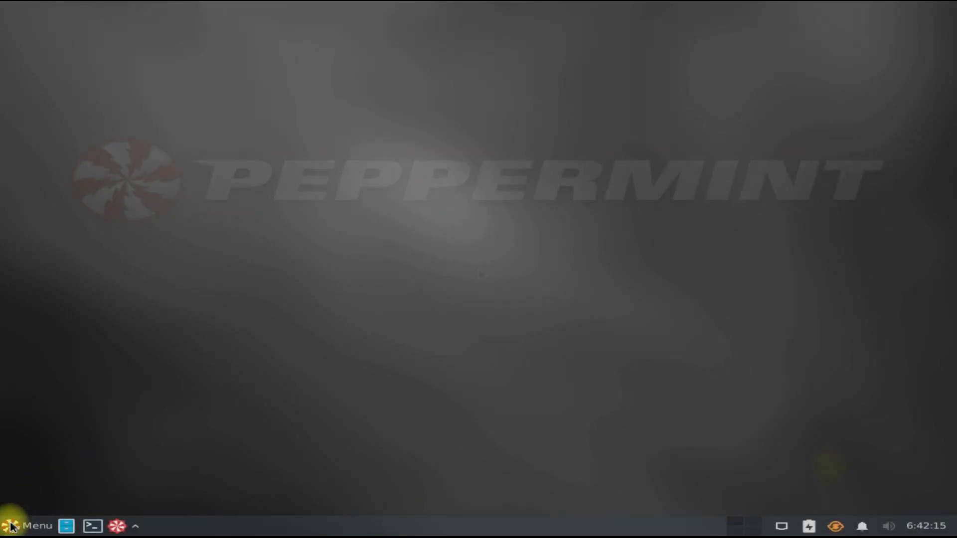
Launch Disks from the Menu to view the 107 GB disk's partitions
{"action": "left_click", "coordinate": [10, 526]}
{"action": "left_click", "coordinate": [210, 408]}
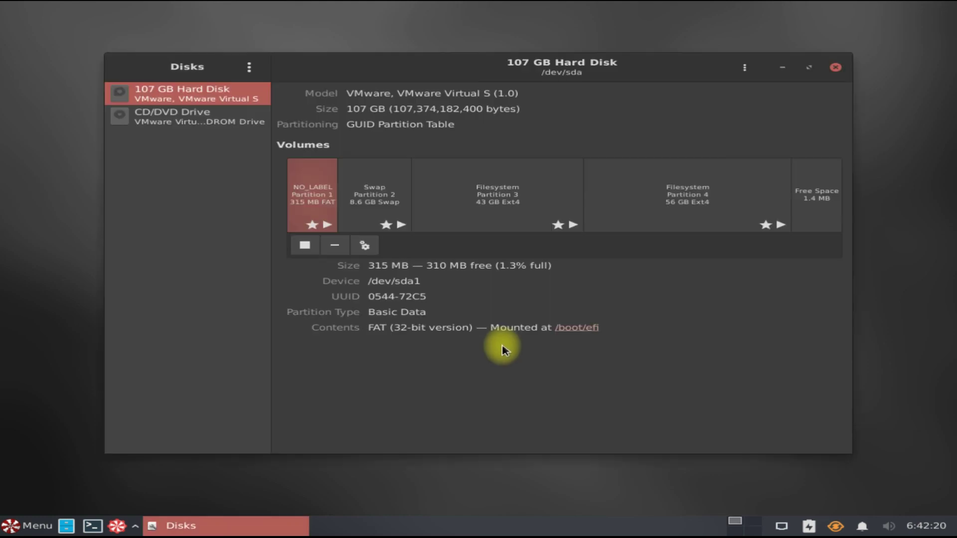